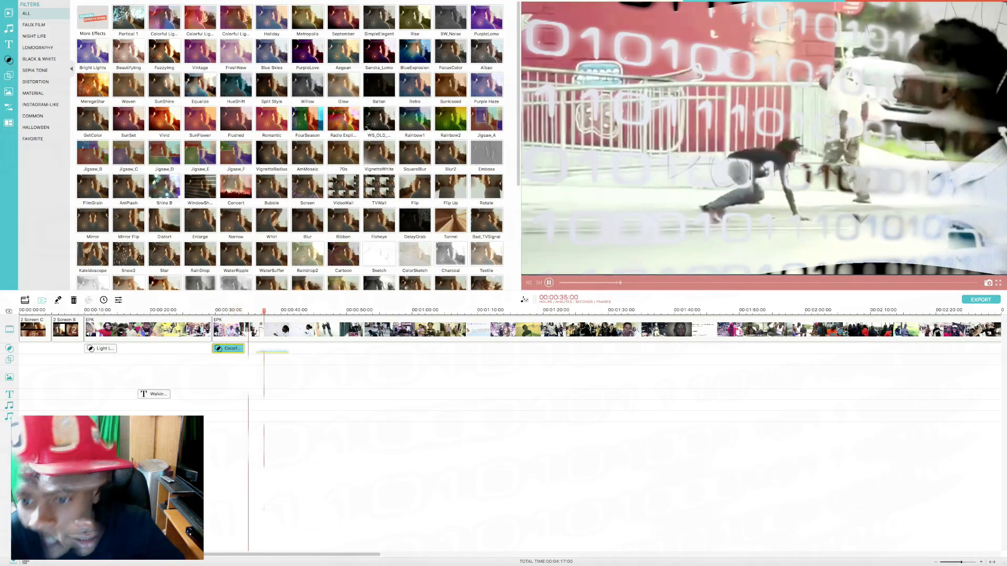
Add Jigsaw, Raindrop and Fuzzy filters along the EPK clip, deleting one unwanted filter
left_click_drag(343, 260, 271, 348)
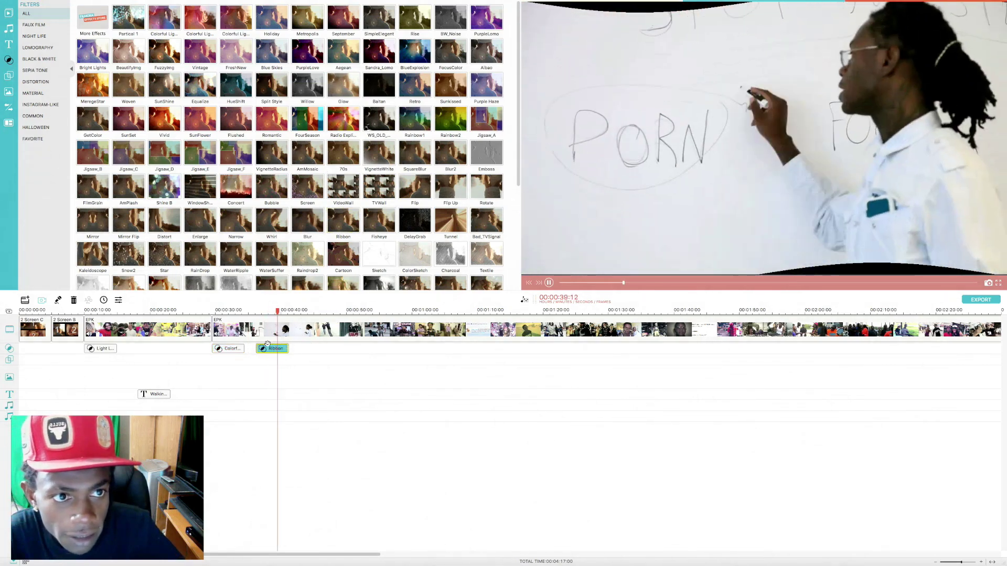
key("Delete")
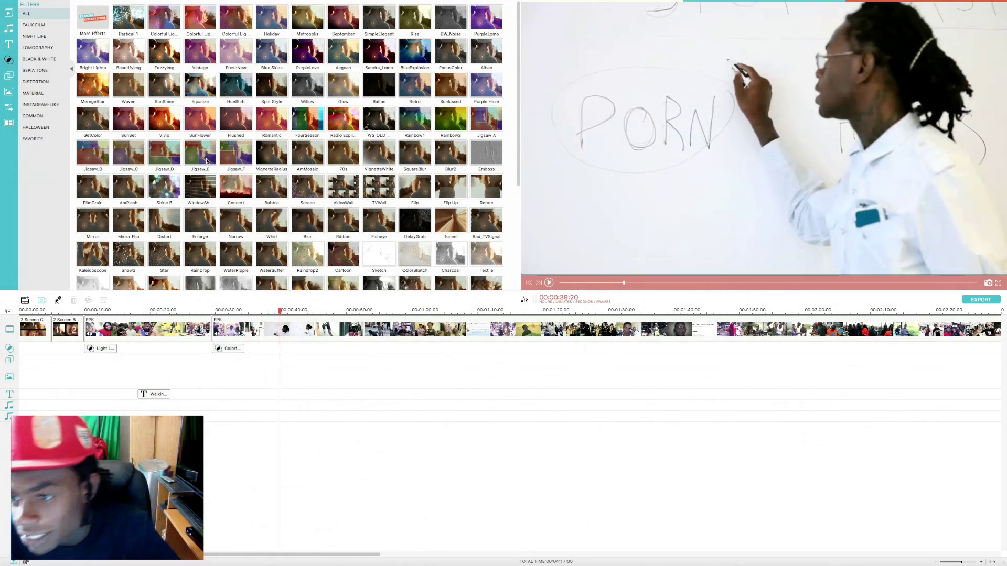
left_click_drag(292, 360, 299, 348)
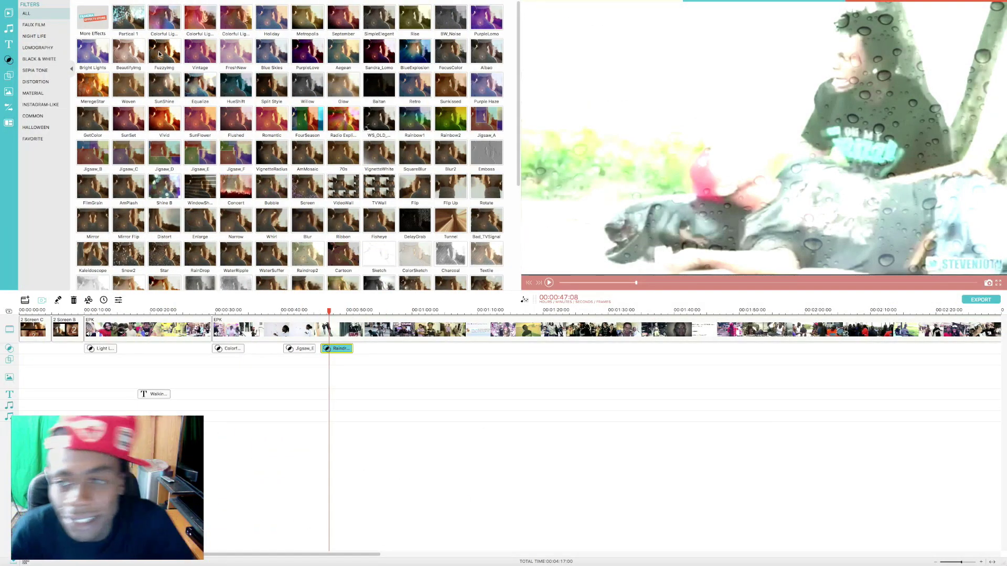
left_click_drag(370, 351, 365, 352)
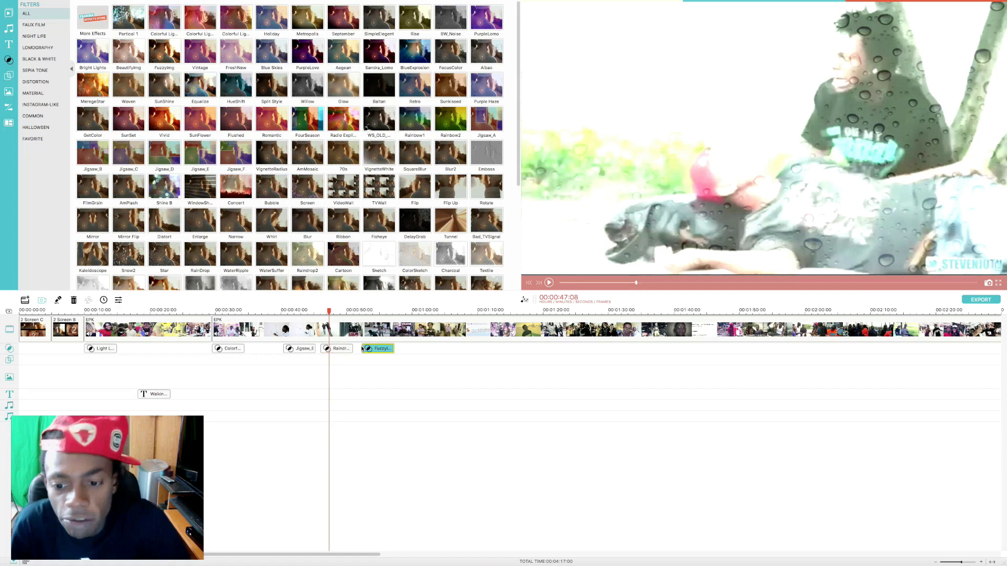
left_click(365, 352)
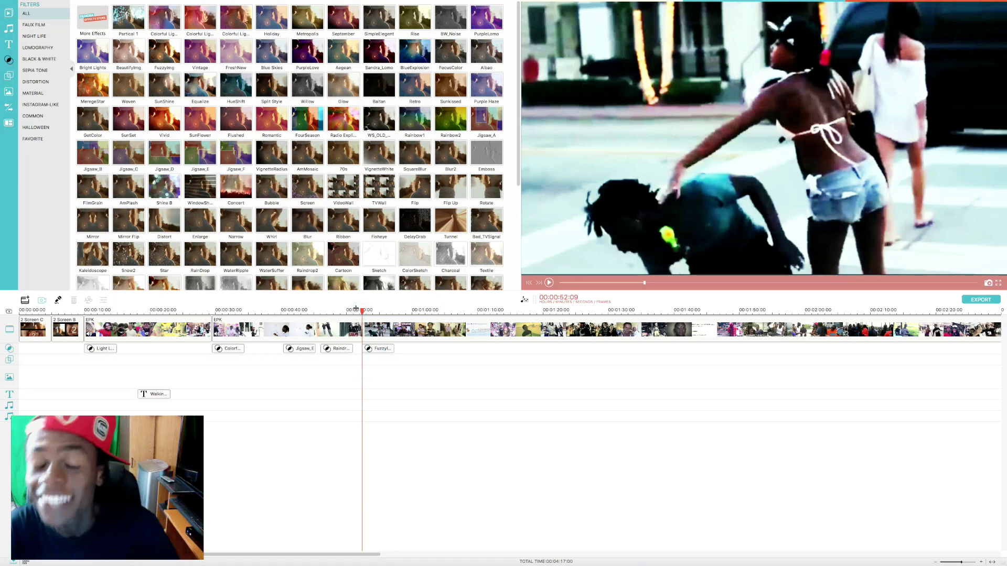
Scrub back along the timeline to review the filtered EPK footage
left_click_drag(362, 309, 339, 309)
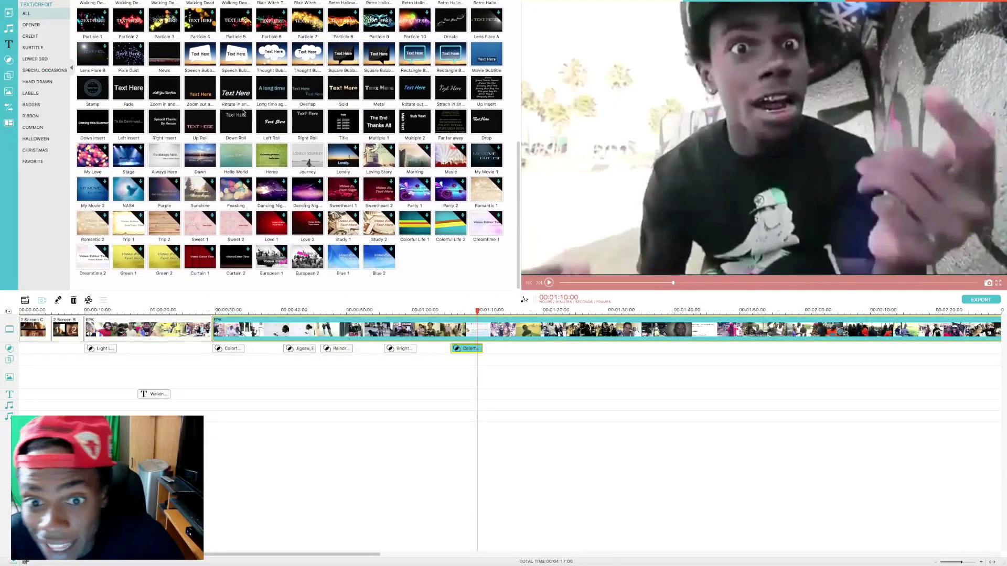
scroll(402, 145, "up", 3)
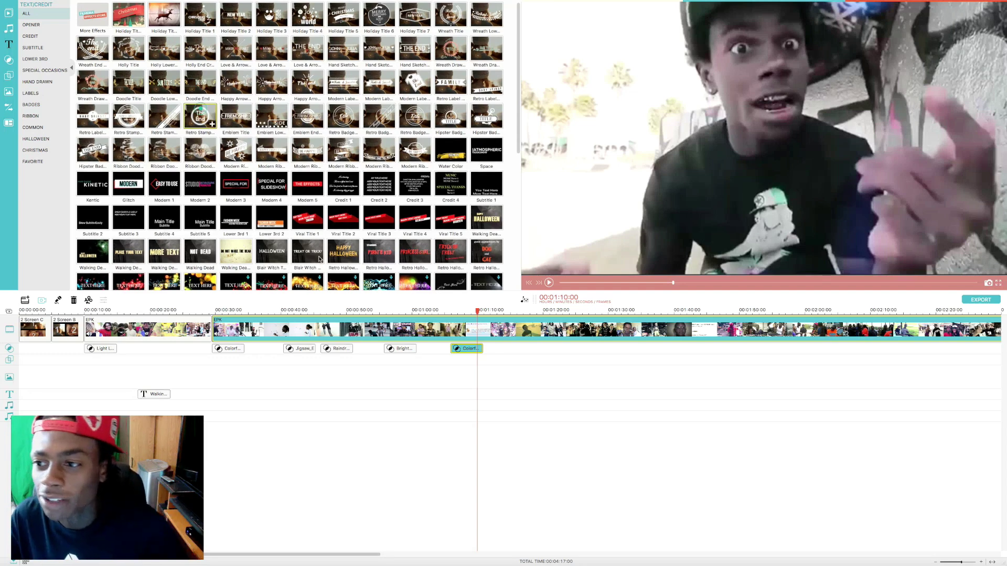
Place the retro THE END badge and Glitch MODERN title on the text track, then preview them
left_click_drag(506, 403, 519, 394)
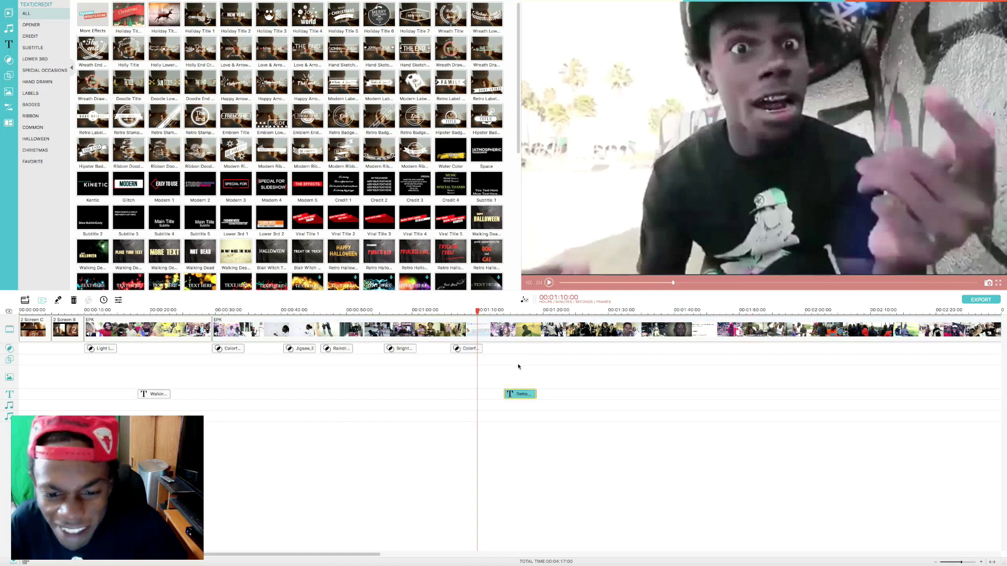
left_click(509, 310)
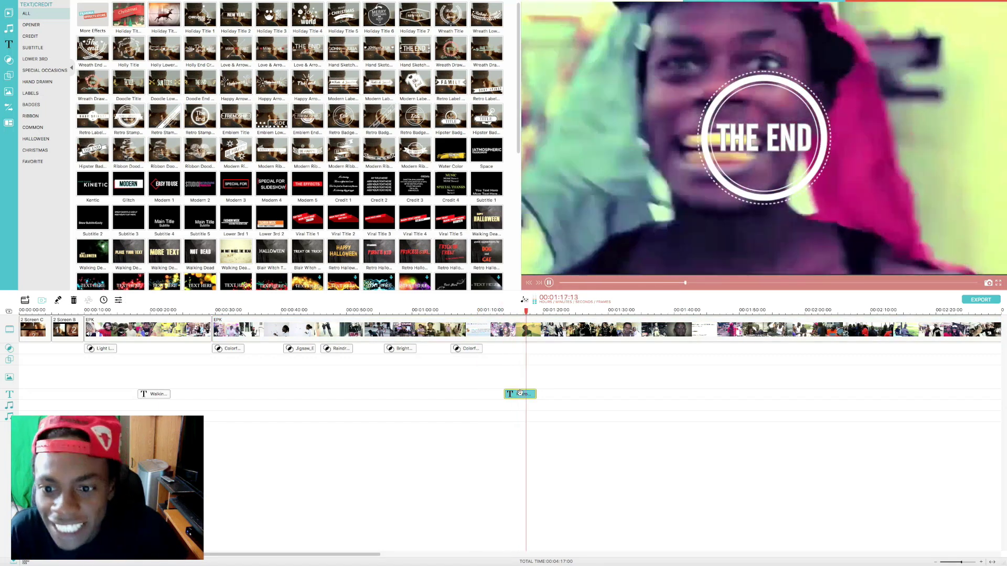
key("XF86AudioLowerVolume")
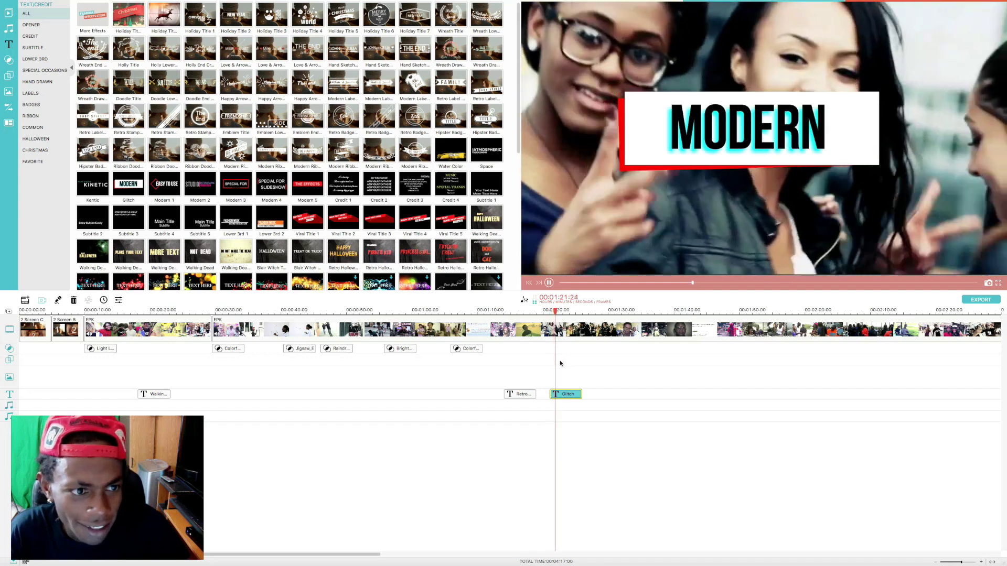
key("space")
Change the Glitch title text to KAKA, trim it shorter, and show the Elements library
double_click(736, 128)
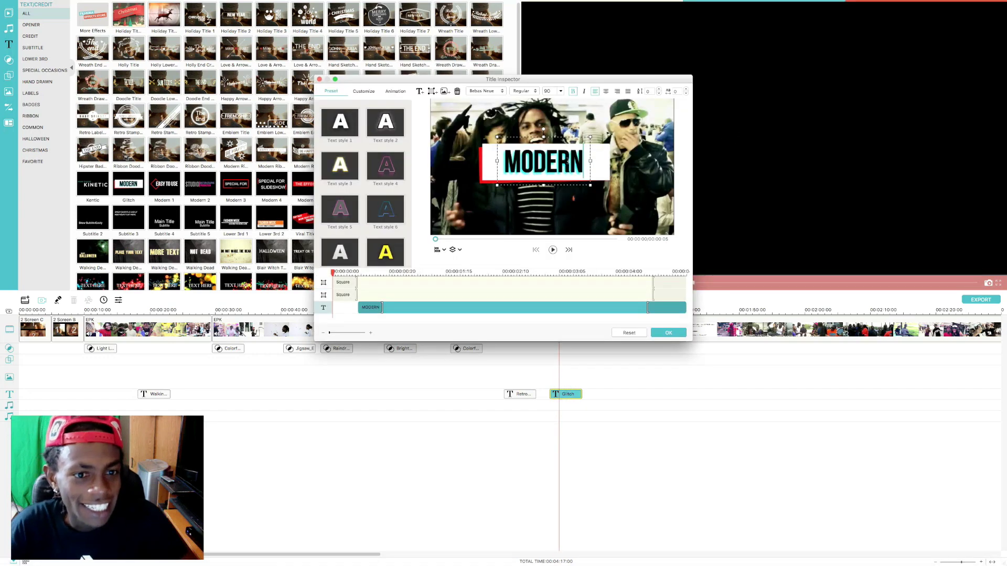
type("Kaka is sexy")
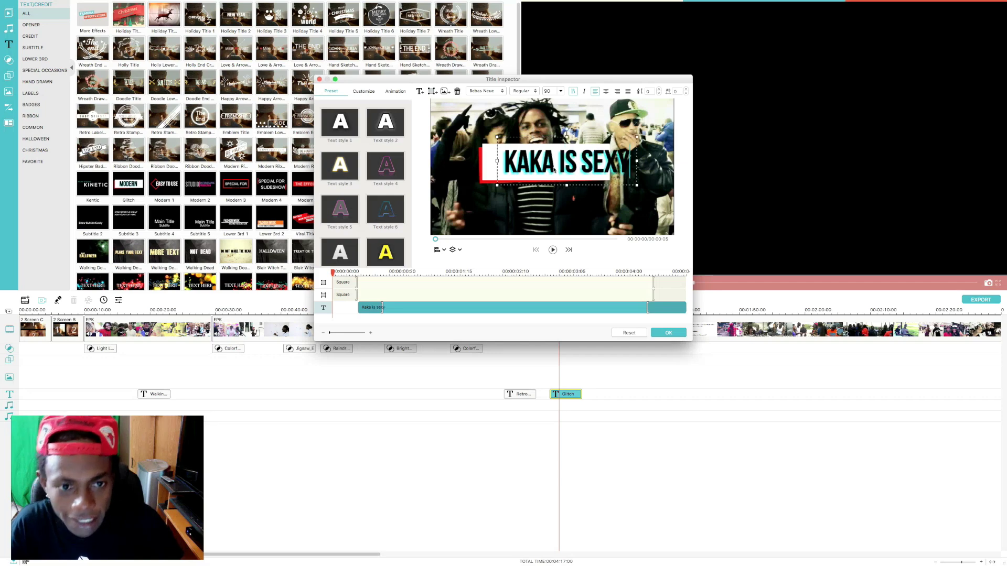
key("Return")
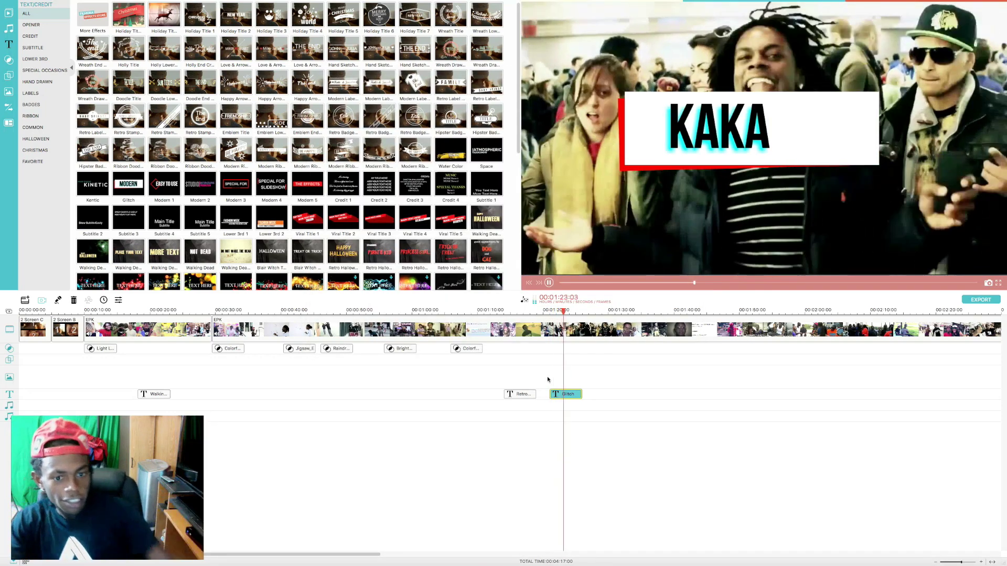
key("space")
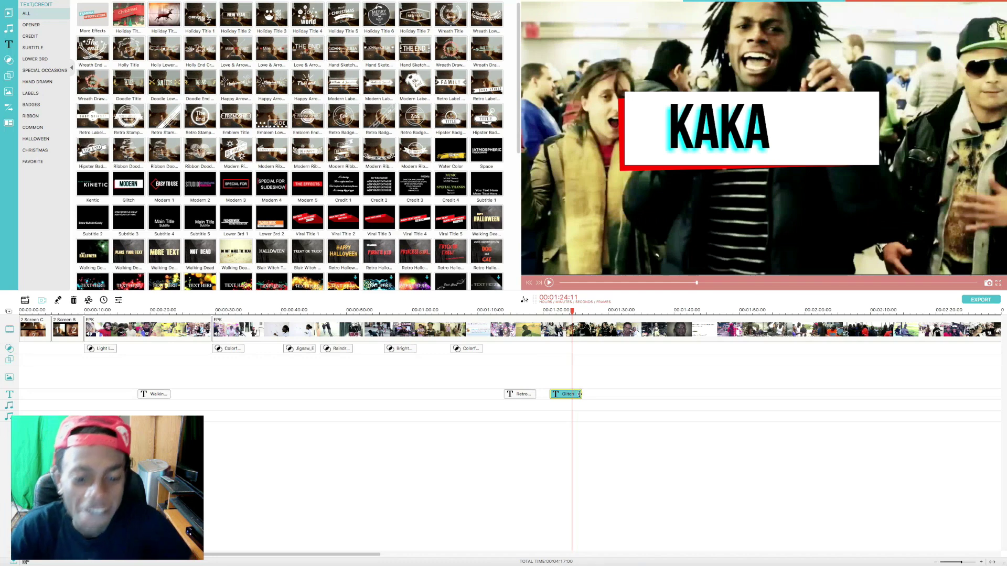
left_click_drag(580, 393, 566, 394)
key("space")
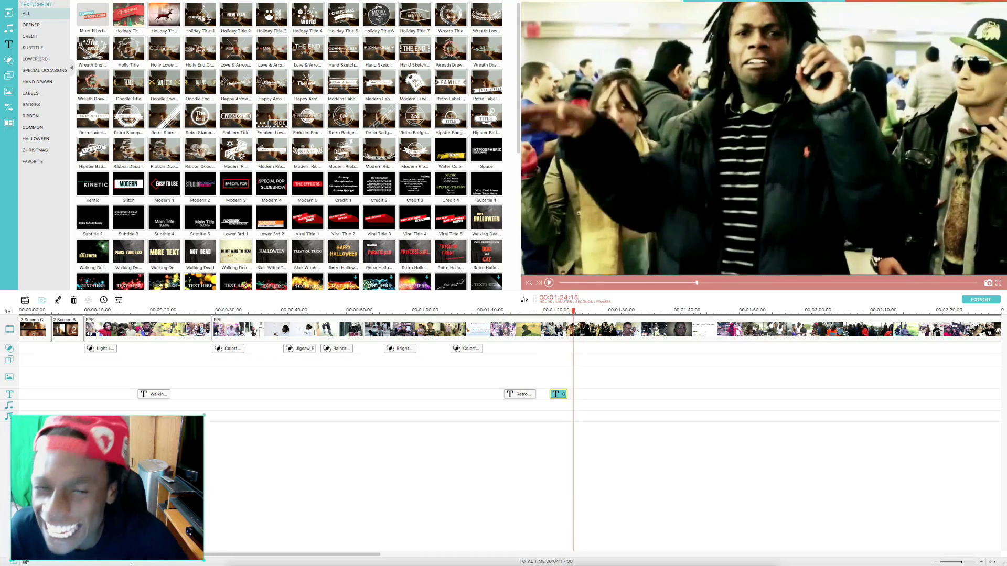
left_click(9, 92)
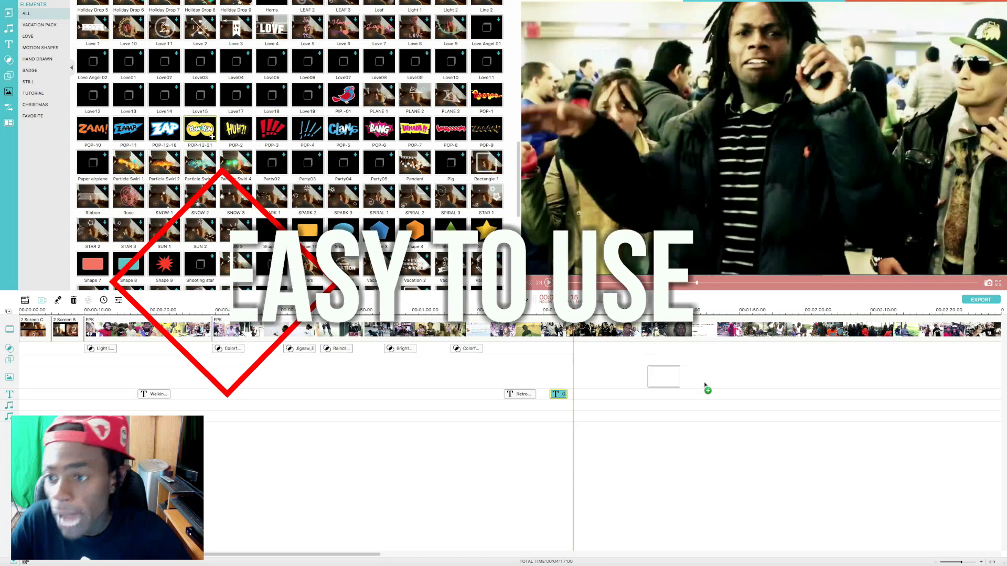
Add the PowPow sticker, shrink it, and place it over the lower centre of the frame
left_click_drag(201, 128, 609, 377)
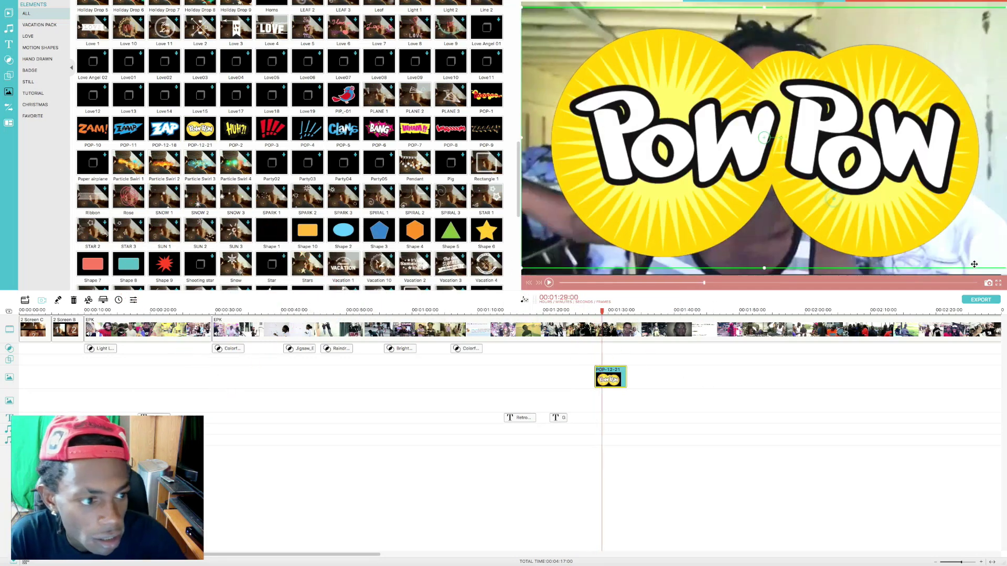
left_click_drag(971, 260, 739, 135)
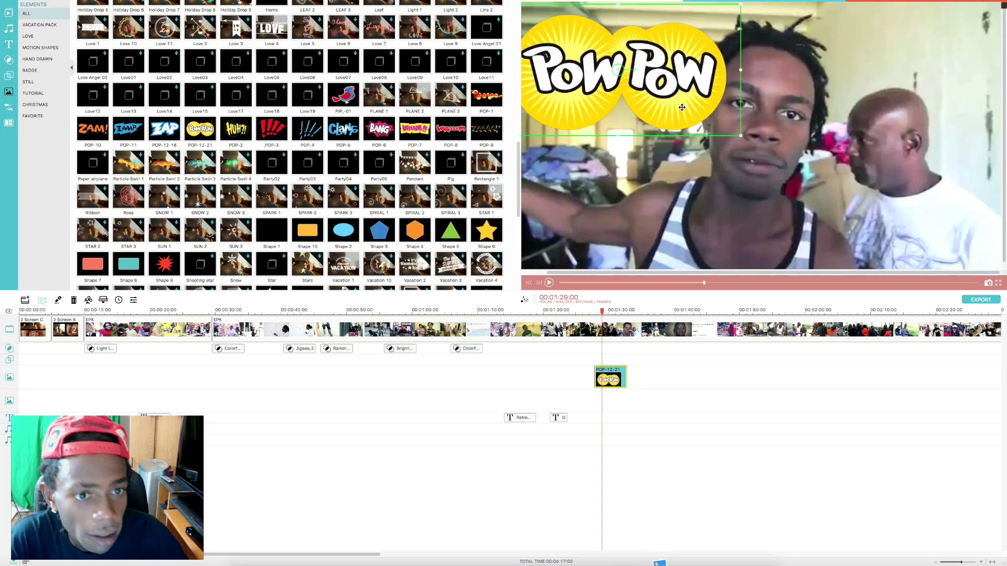
left_click_drag(681, 107, 709, 224)
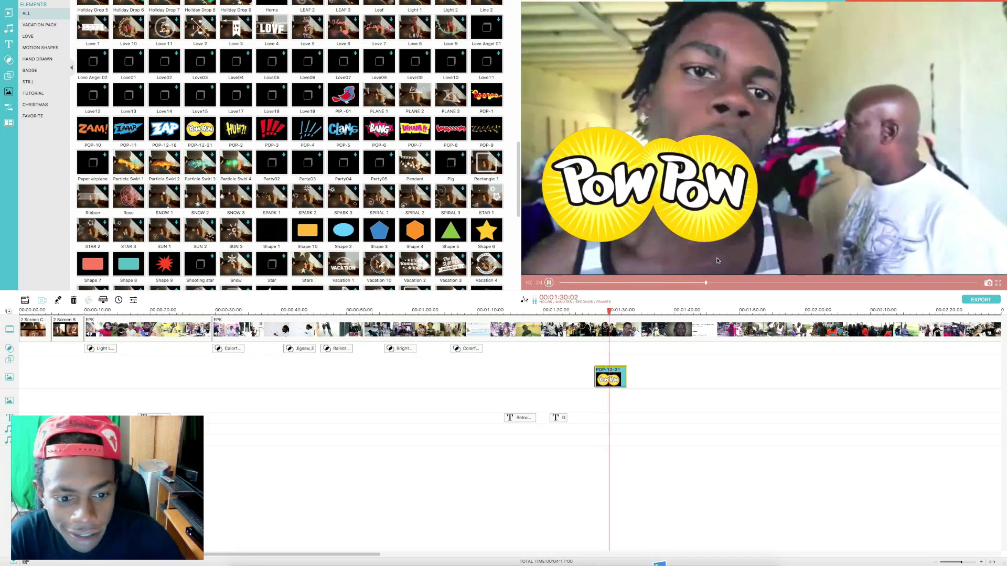
key("space")
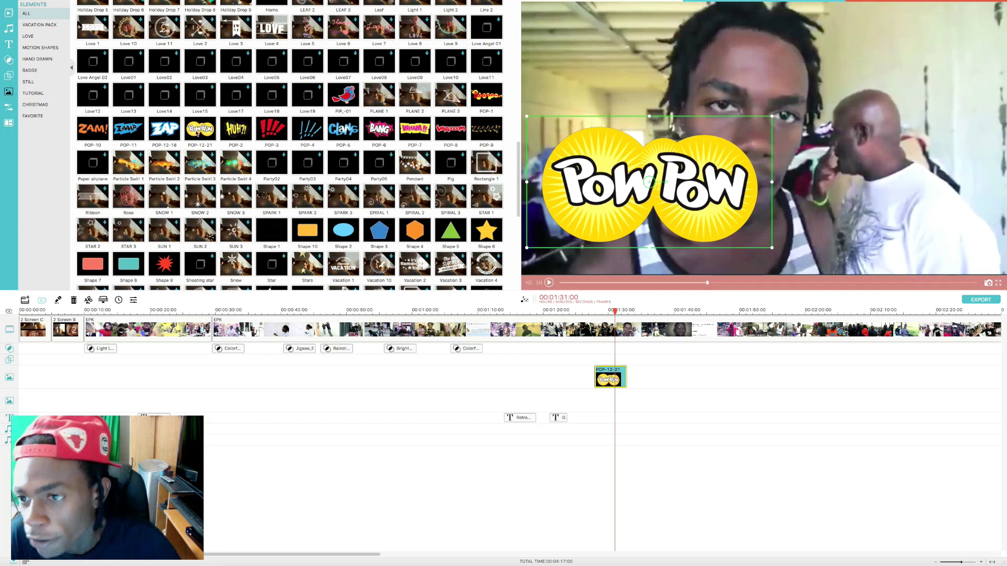
scroll(245, 194, "down", 3)
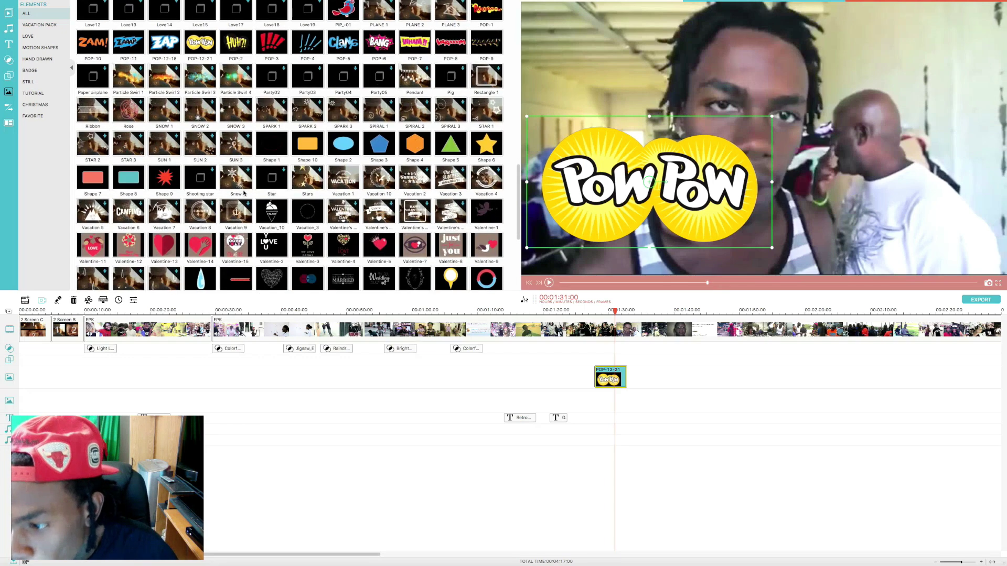
Add and shrink the Face16 mouth sticker, then delete it and move the playhead to 1:56
mouse_move(93, 245)
left_mouse_down()
mouse_move(643, 360)
mouse_move(676, 376)
left_mouse_up()
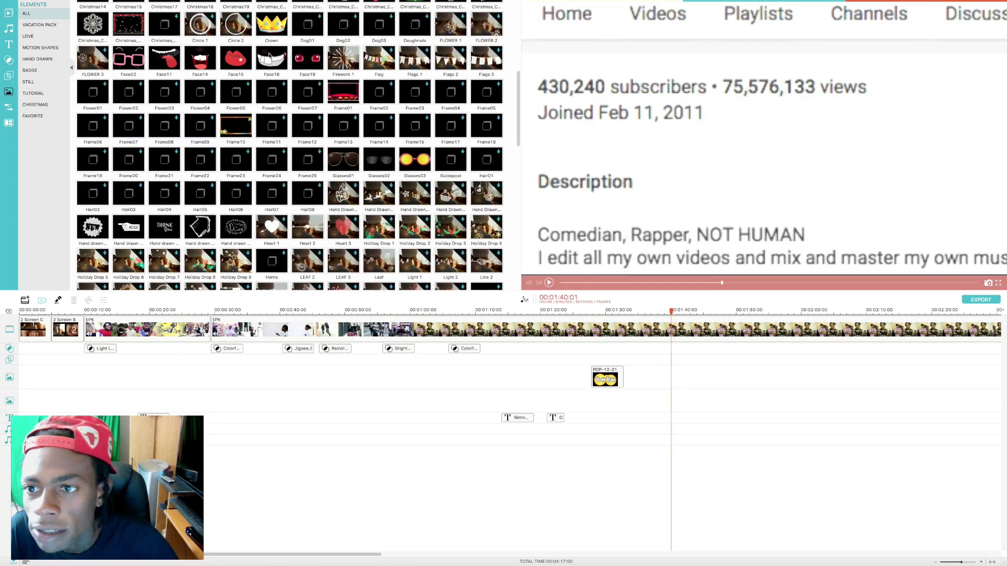
left_click_drag(268, 56, 681, 376)
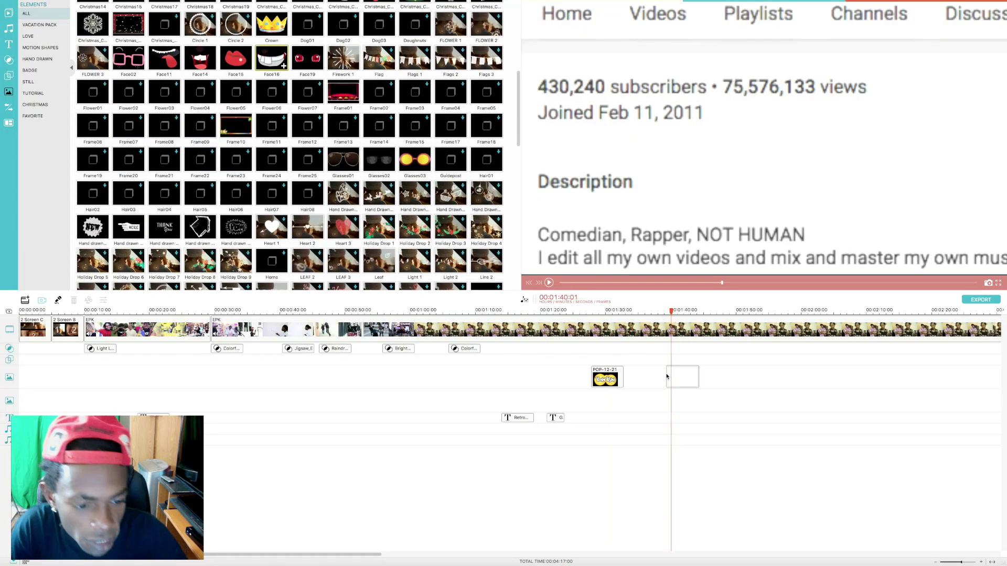
left_click(673, 311)
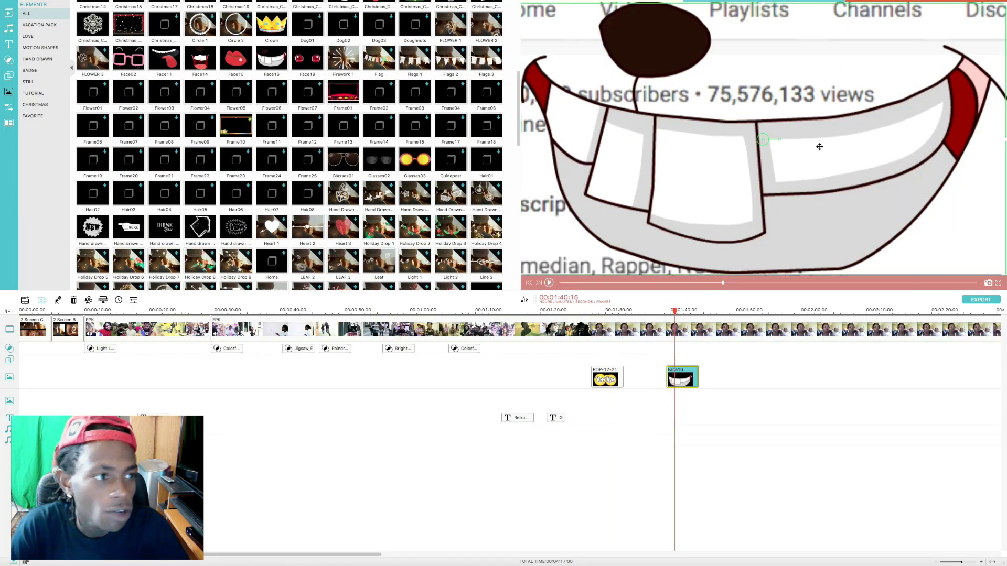
left_click_drag(946, 17, 685, 164)
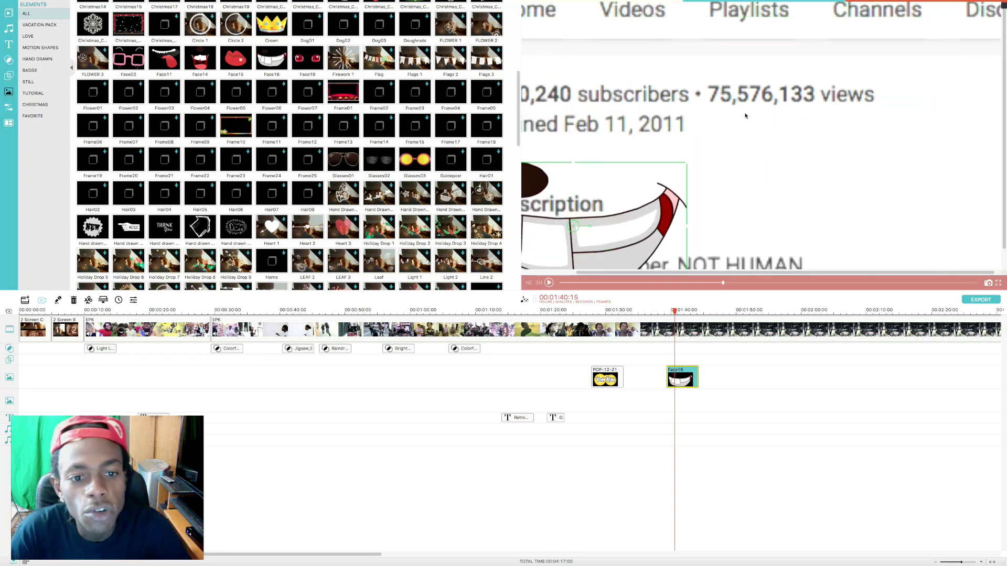
key("Delete")
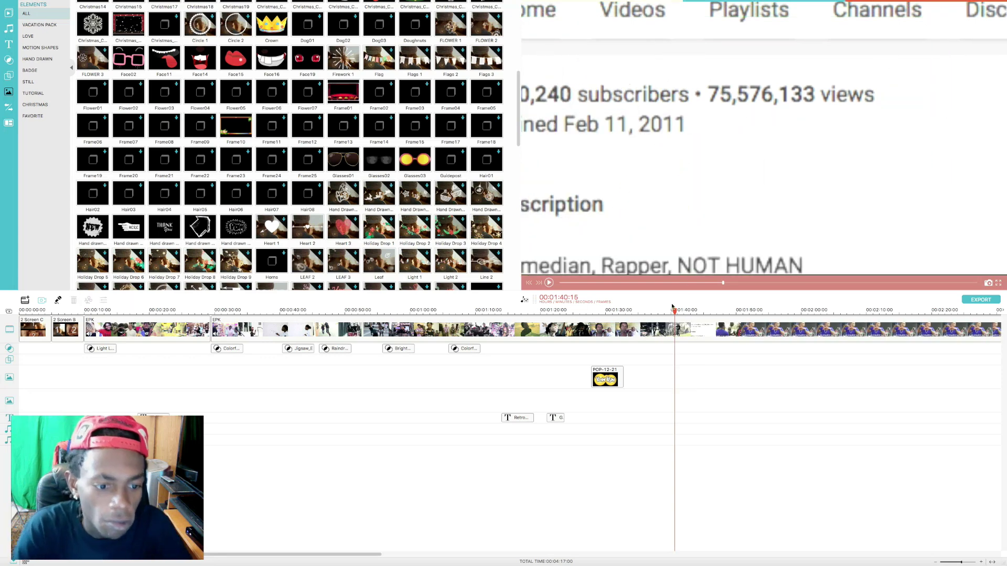
left_click(775, 311)
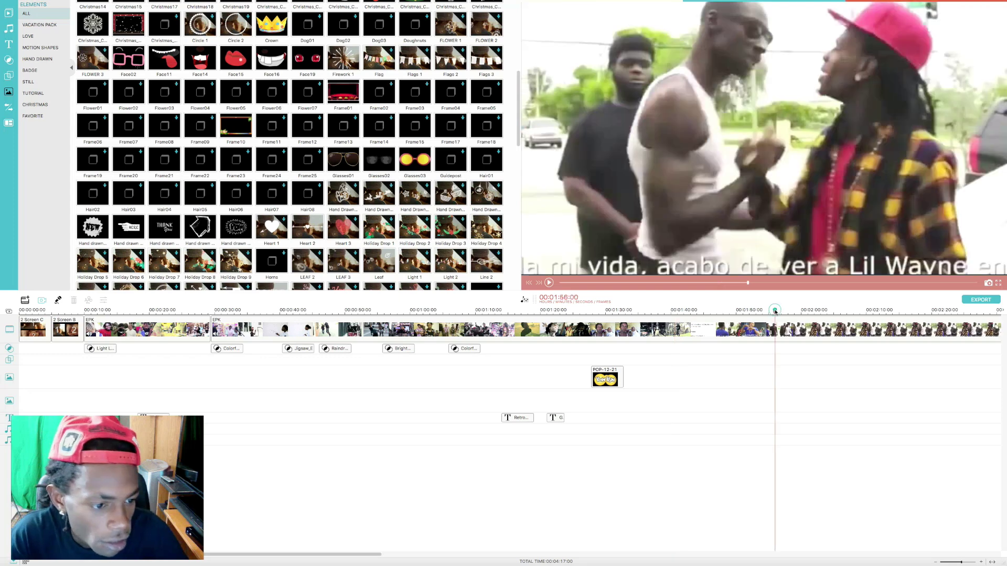
scroll(733, 346, "down", 3)
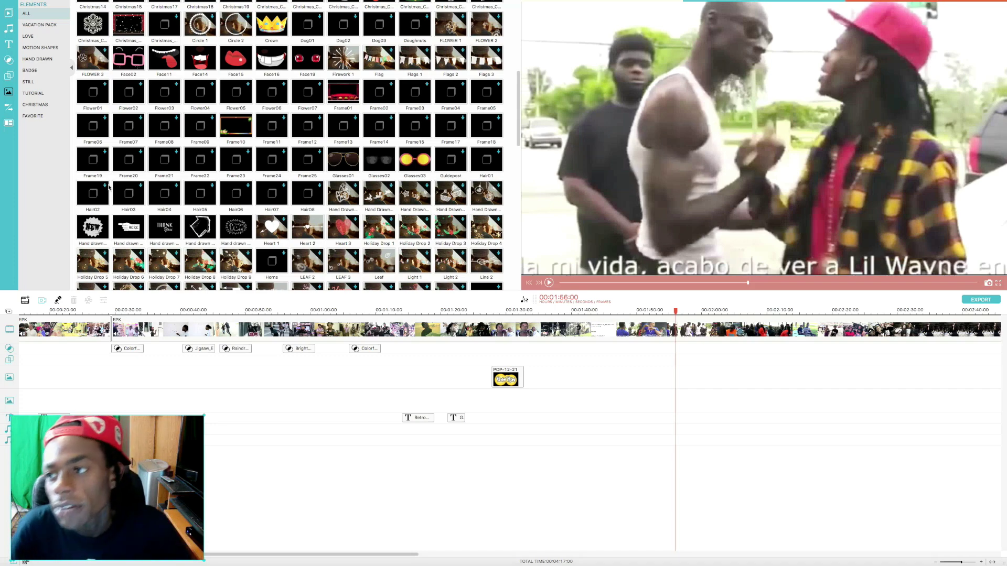
Open the Music library to add the Halloween Asylum background track
left_click(9, 30)
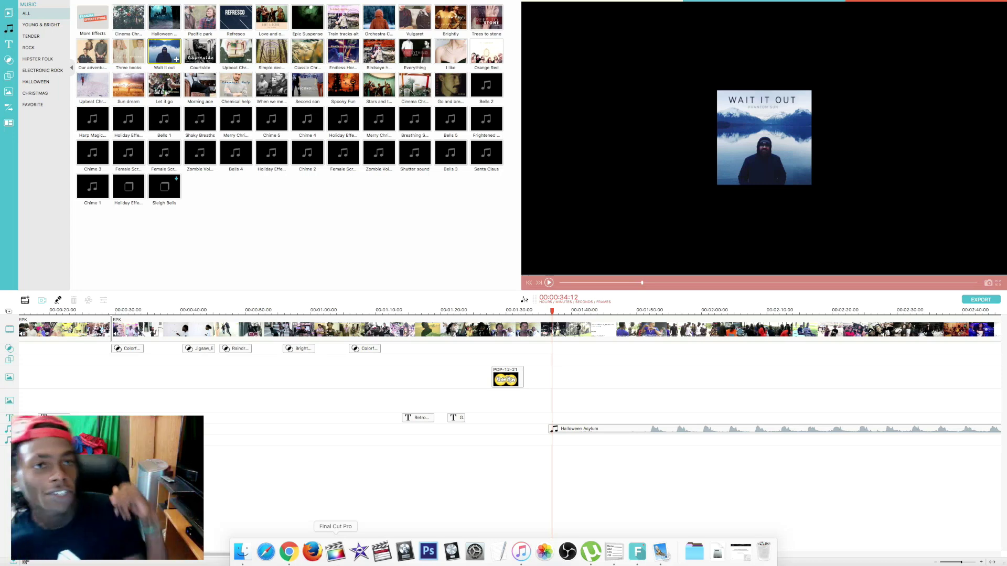
Set the long EPK clip's speed to 4.00 in the Video Inspector and review the result
key("super+a")
left_click(524, 339)
key("space")
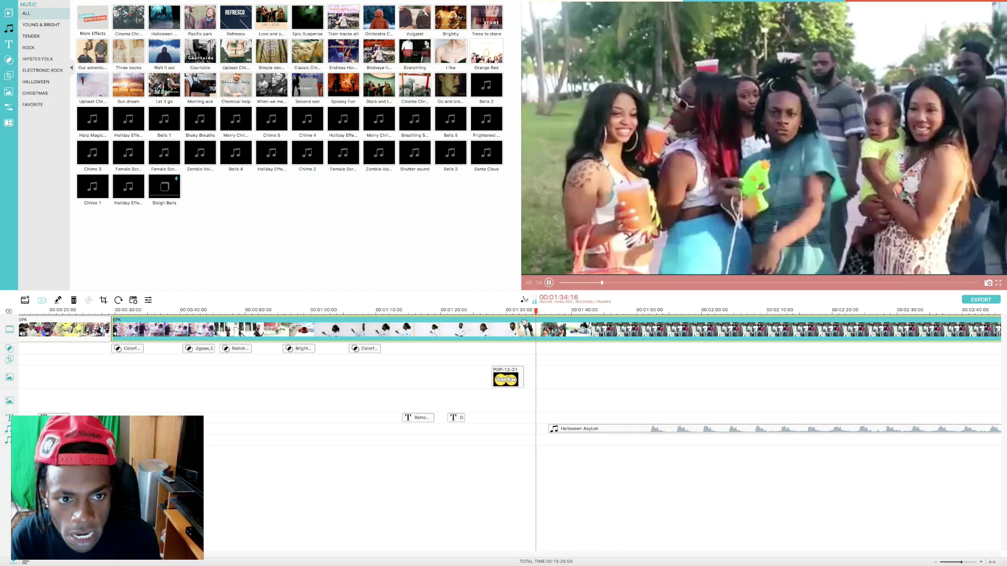
double_click(551, 329)
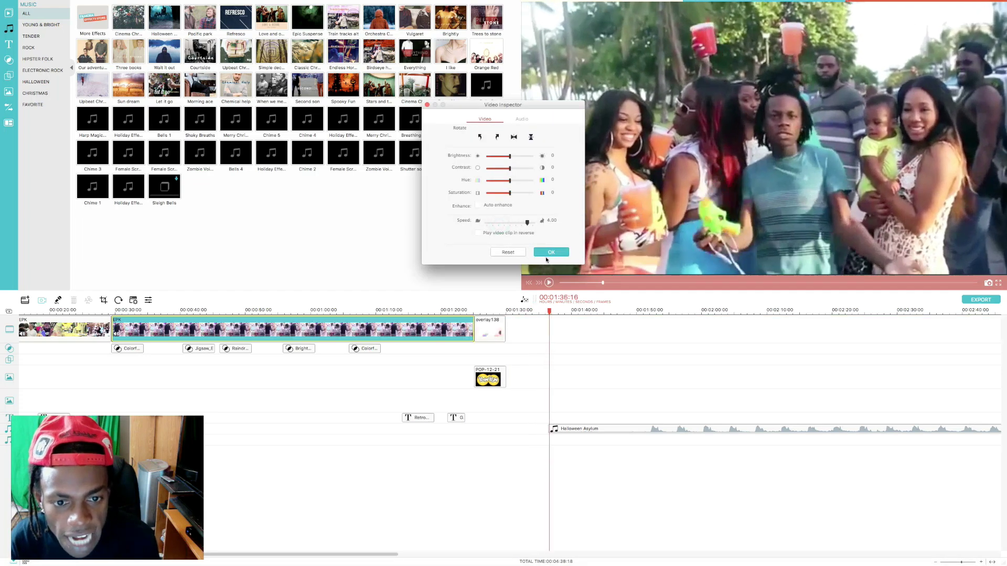
left_click(551, 252)
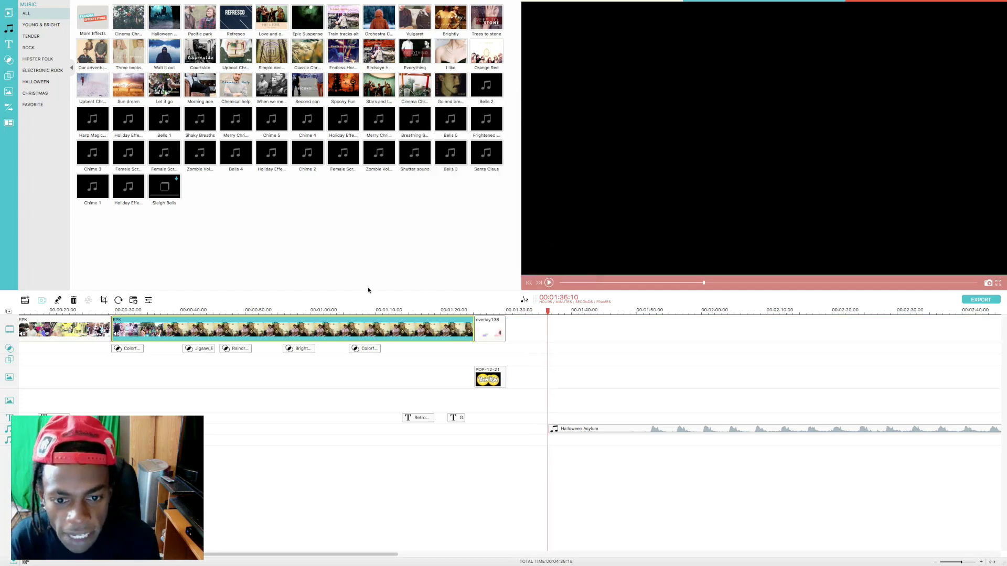
left_click(274, 309)
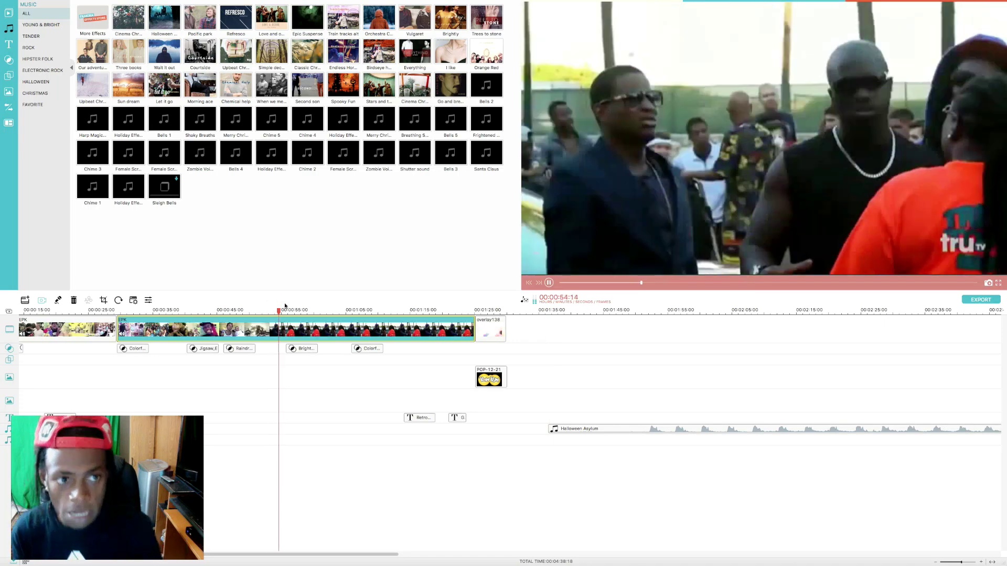